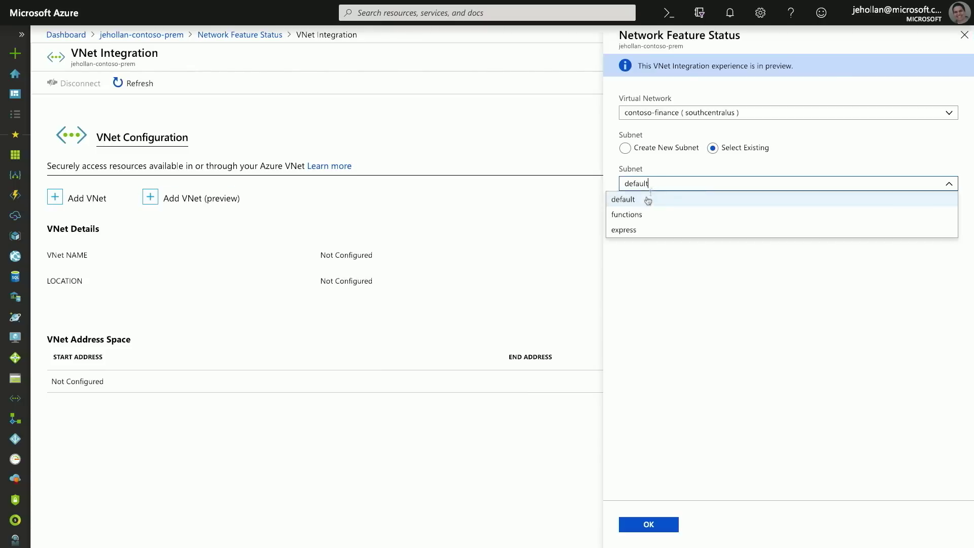
# Step: Choose the functions subnet and expand the Update on-premises CRM run step
pyautogui.click(638, 217)
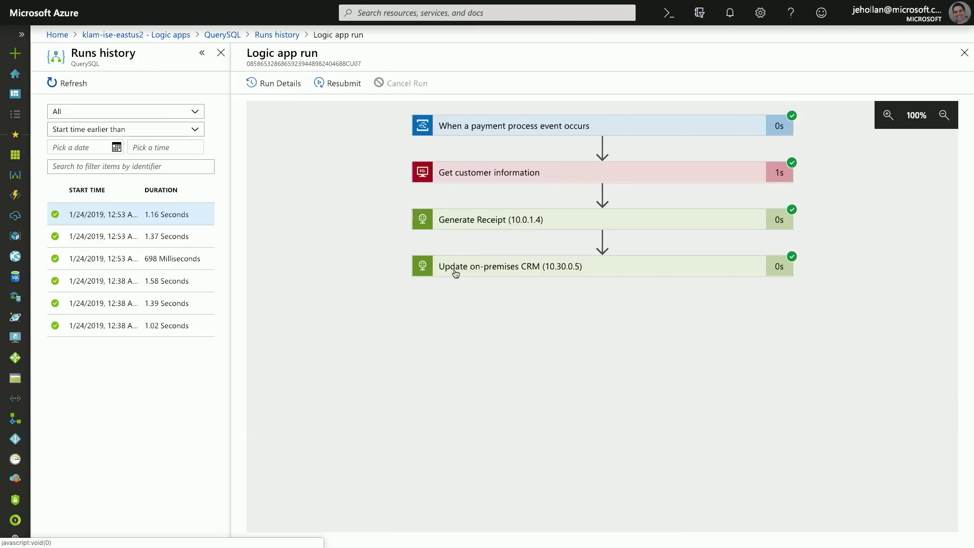
pyautogui.click(456, 272)
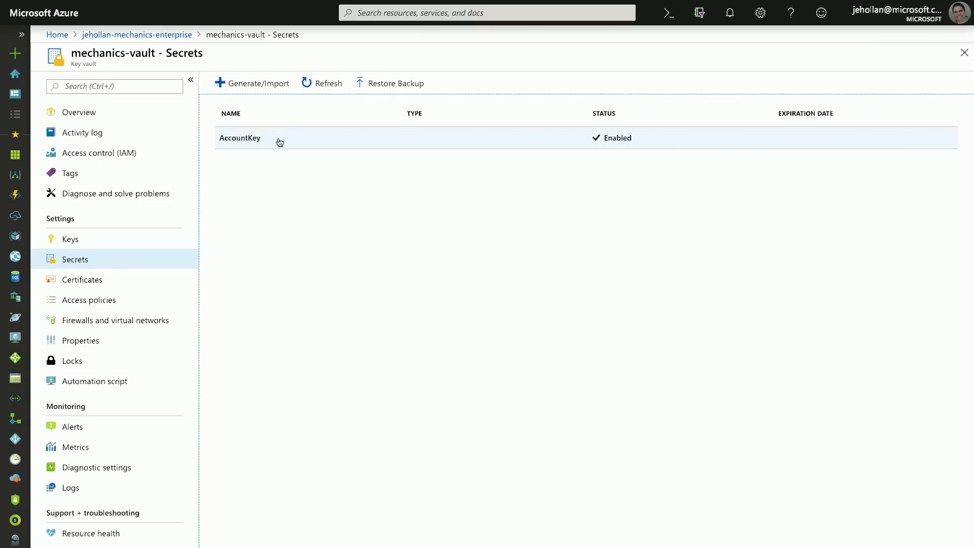
# Step: Open the mechanics-vault key vault's access policies
pyautogui.click(94, 301)
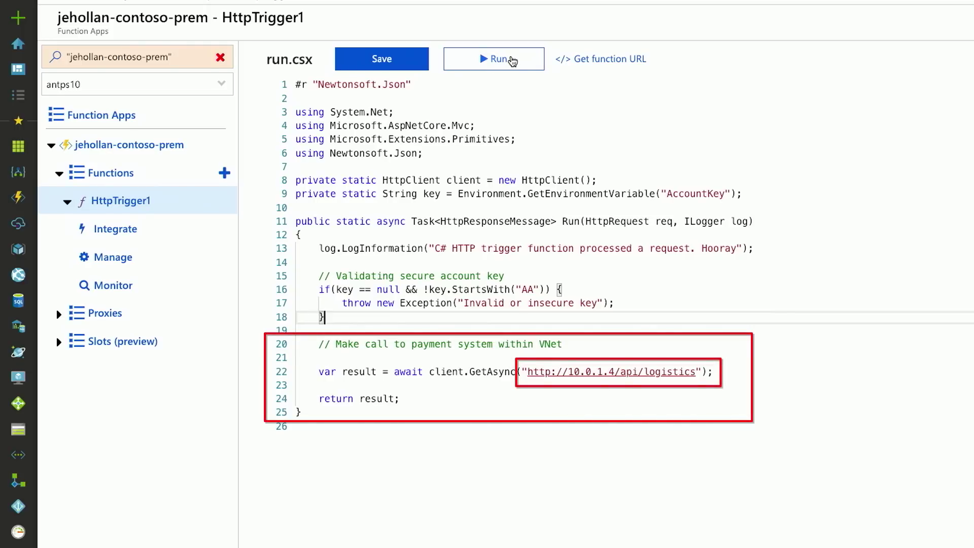
# Step: Test-run HttpTrigger1, which returns a 500 error on the VNet payment call
pyautogui.click(511, 61)
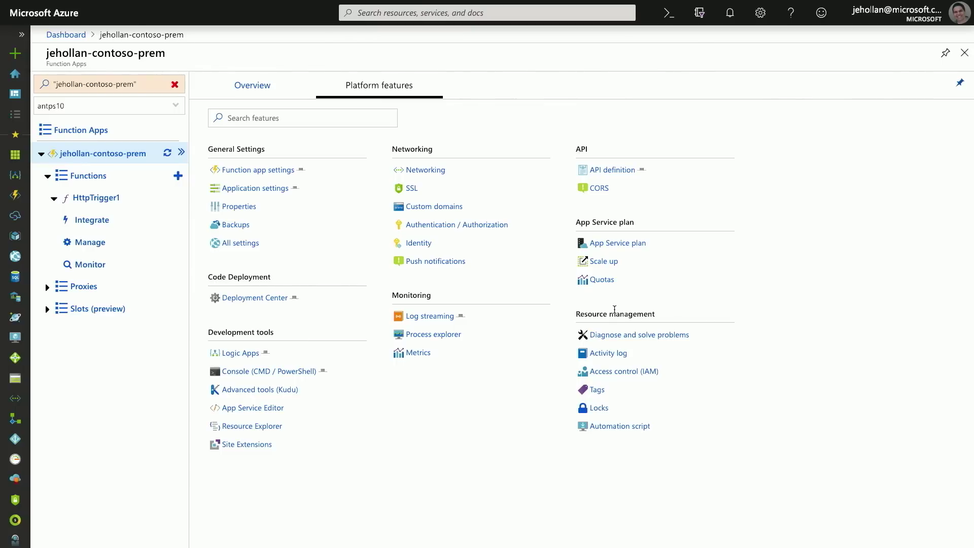
# Step: Start adding VNet Integration from the function app's networking settings
pyautogui.click(426, 170)
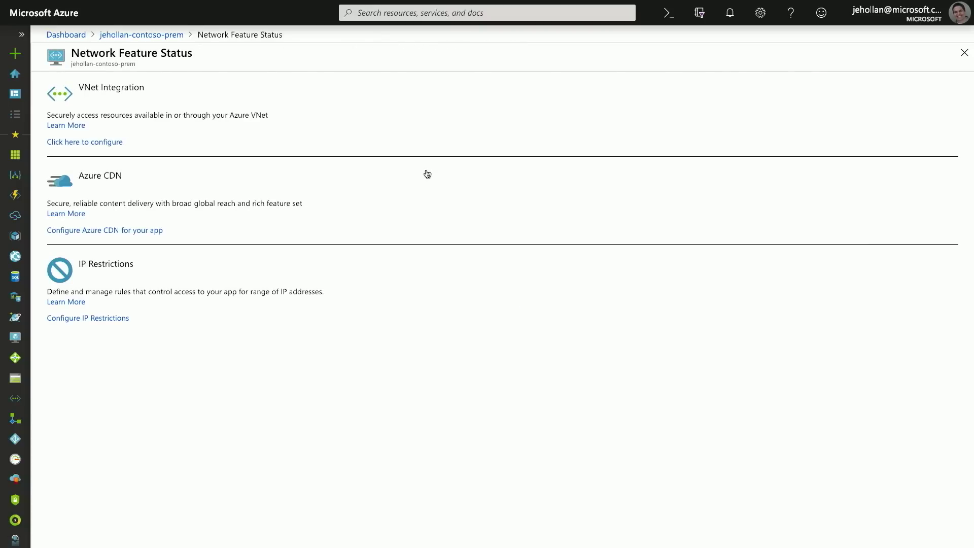
pyautogui.click(73, 144)
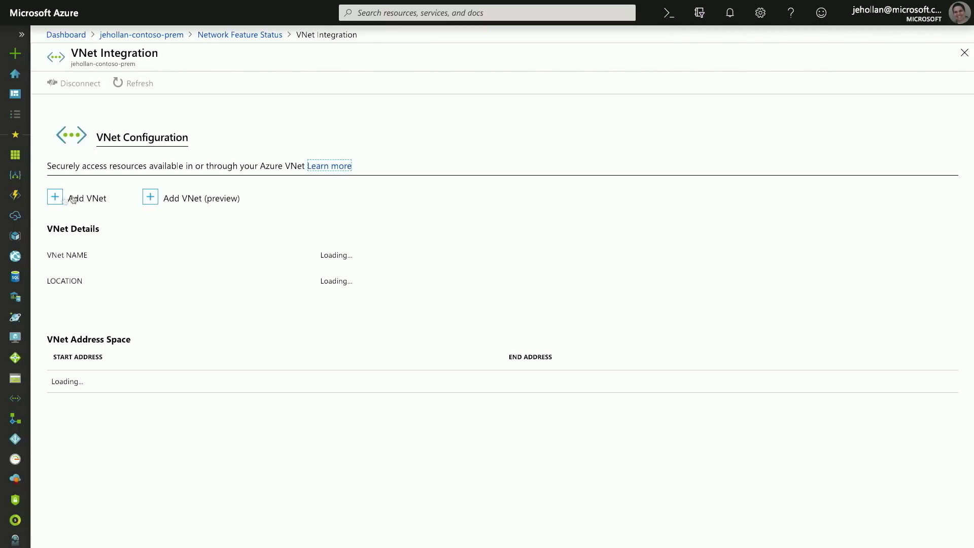
pyautogui.click(156, 202)
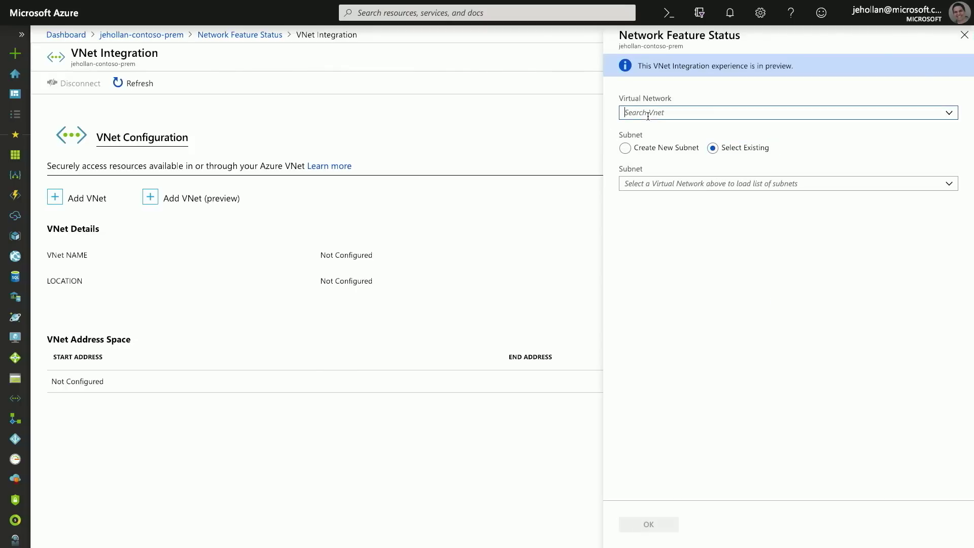
pyautogui.click(648, 115)
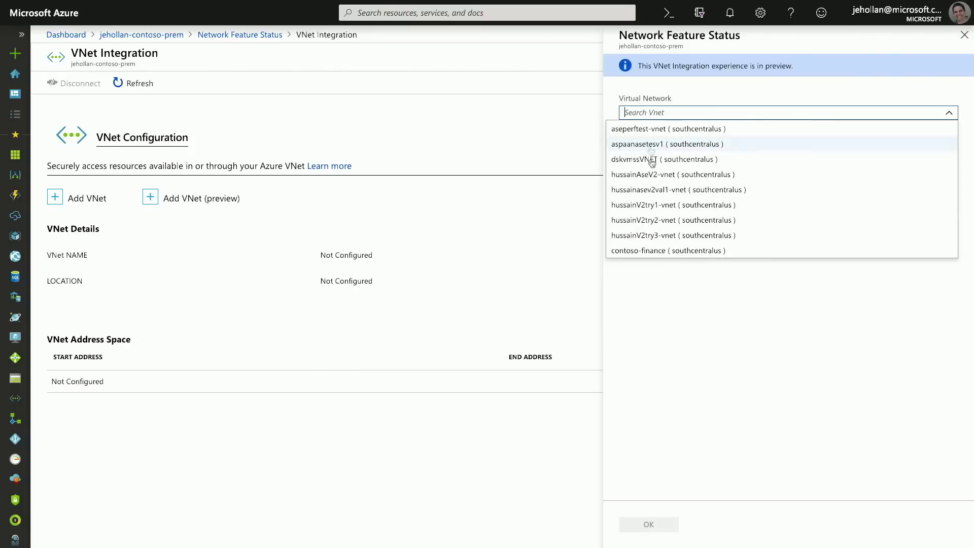
# Step: Integrate with the contoso-finance network's existing functions subnet
pyautogui.click(645, 249)
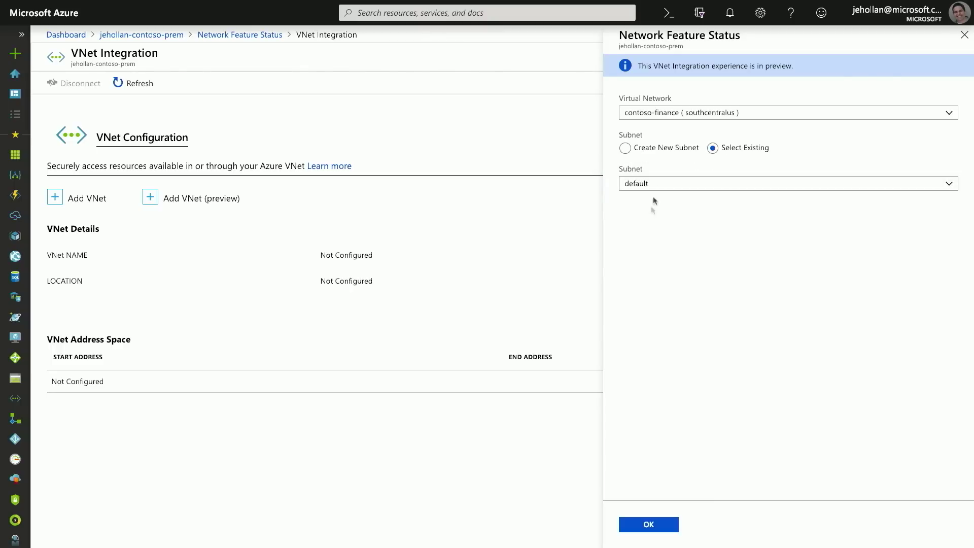
pyautogui.click(647, 183)
pyautogui.click(637, 217)
pyautogui.click(648, 526)
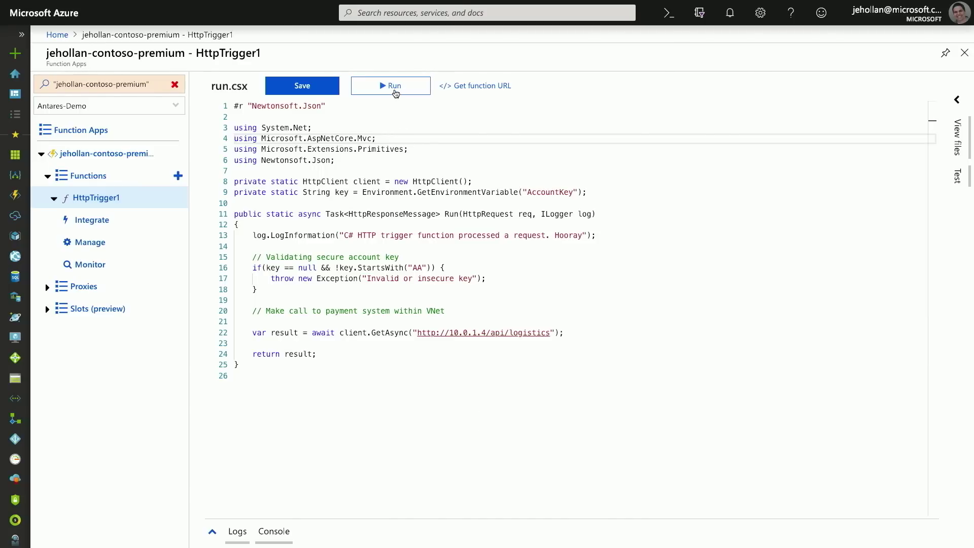
# Step: Test-run HttpTrigger1 and confirm a 200 OK response
pyautogui.click(395, 90)
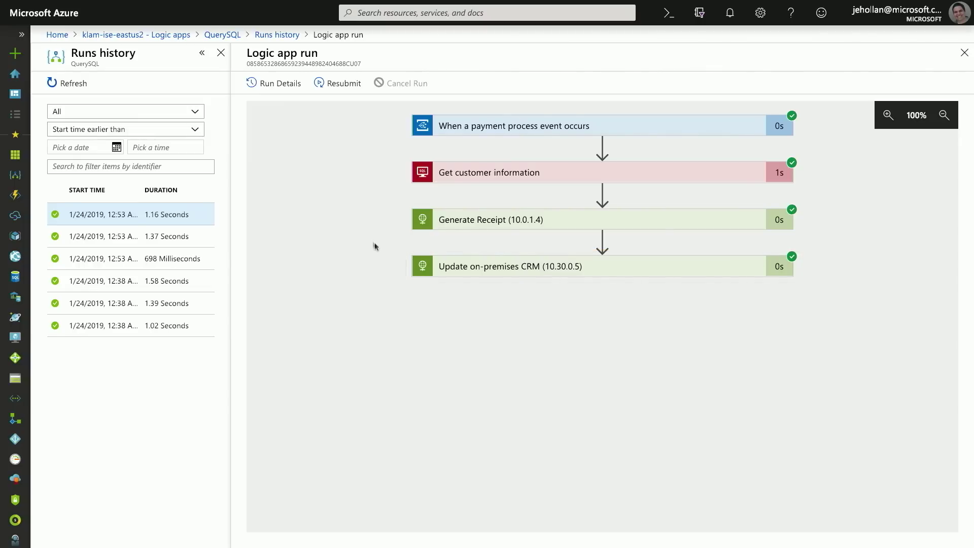
# Step: Expand the Update on-premises CRM step to show its inputs and outputs
pyautogui.click(456, 268)
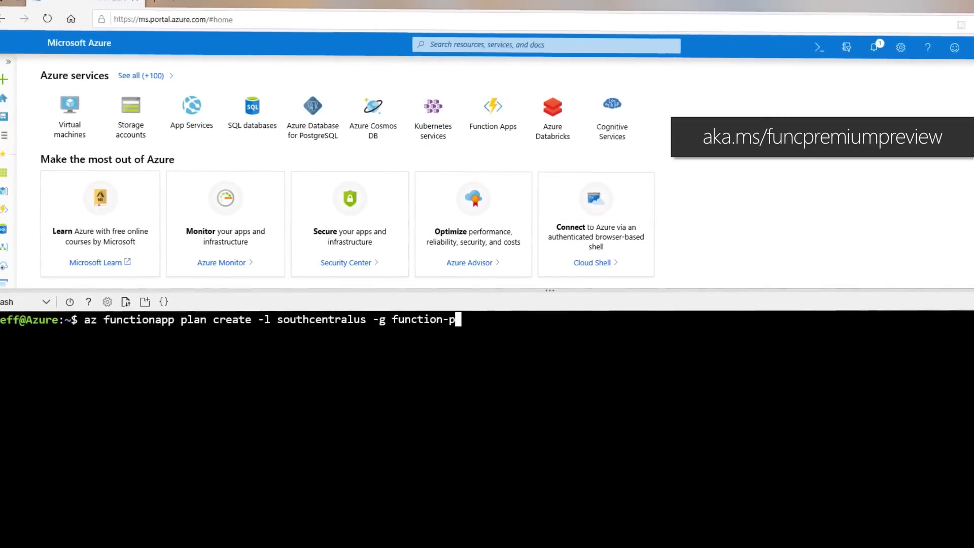
pyautogui.scroll(-5, 534, 305)
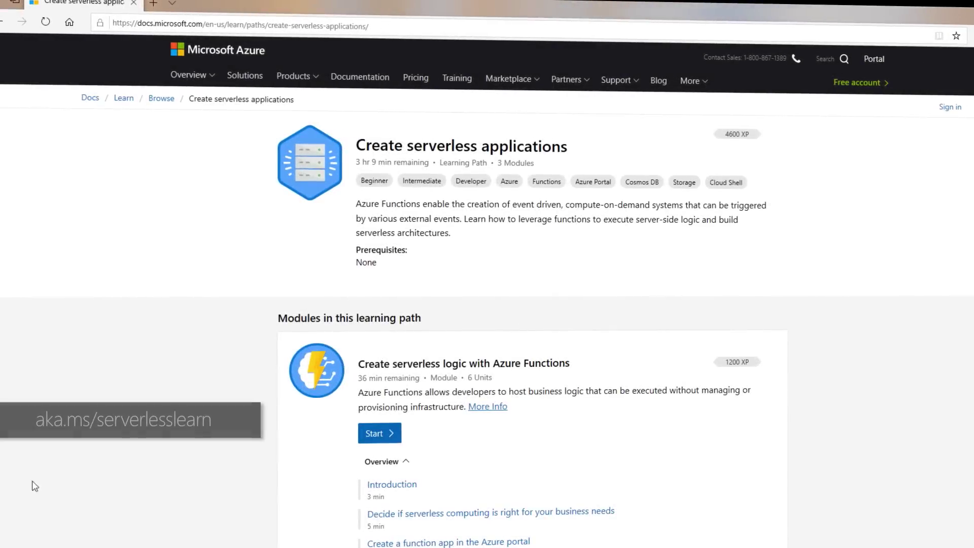
pyautogui.scroll(-3, 32, 486)
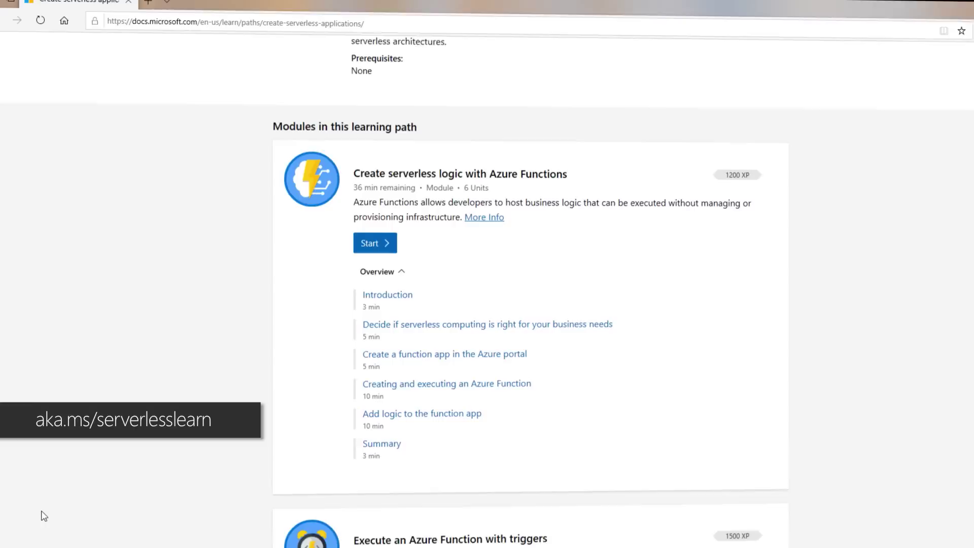
pyautogui.scroll(-1, 44, 517)
pyautogui.scroll(-1, 43, 516)
pyautogui.scroll(-1, 44, 516)
pyautogui.scroll(-1, 39, 516)
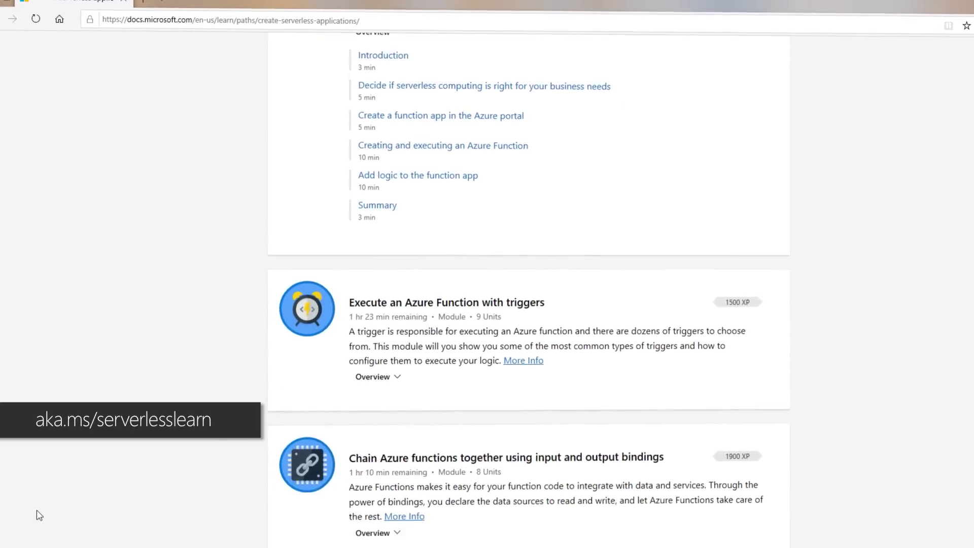
pyautogui.scroll(-1, 39, 516)
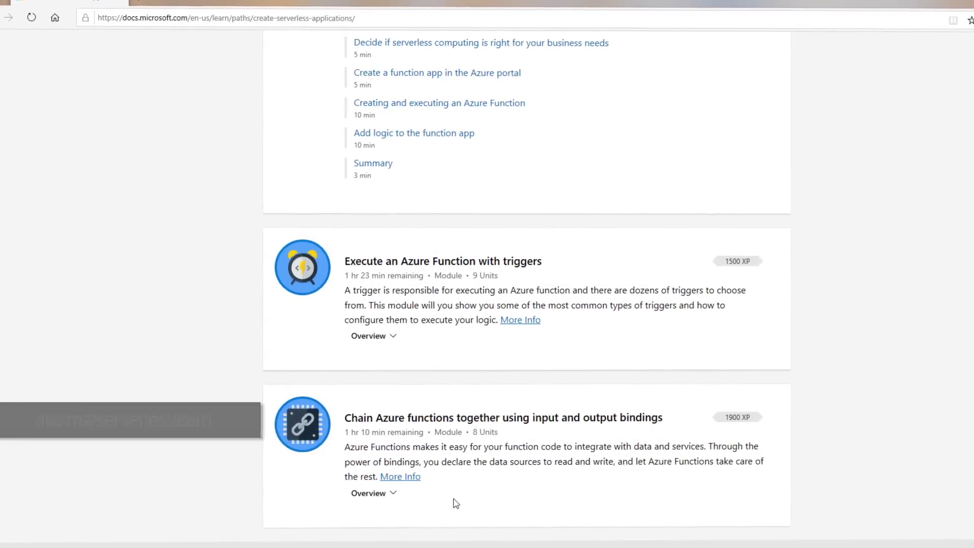